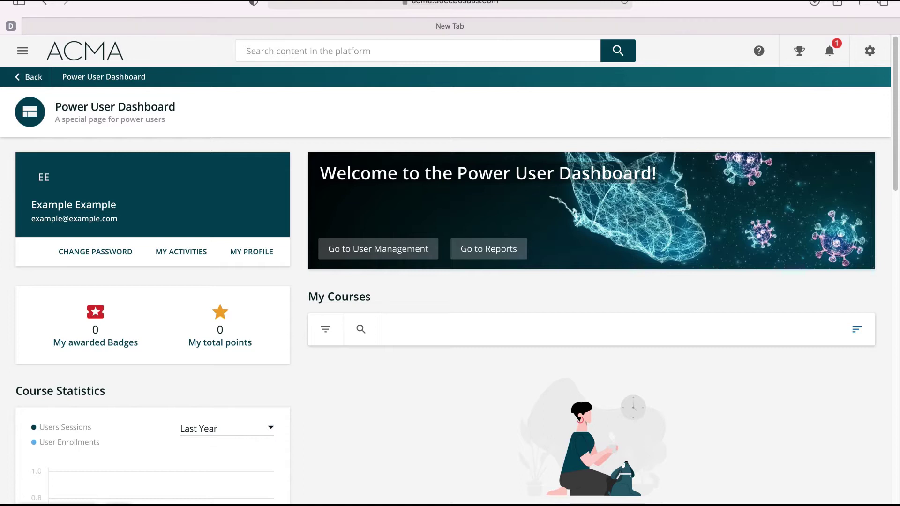
Go to the E-Learning Admin Dashboard and scroll down through its alerts, activity and course panels
left_click(870, 52)
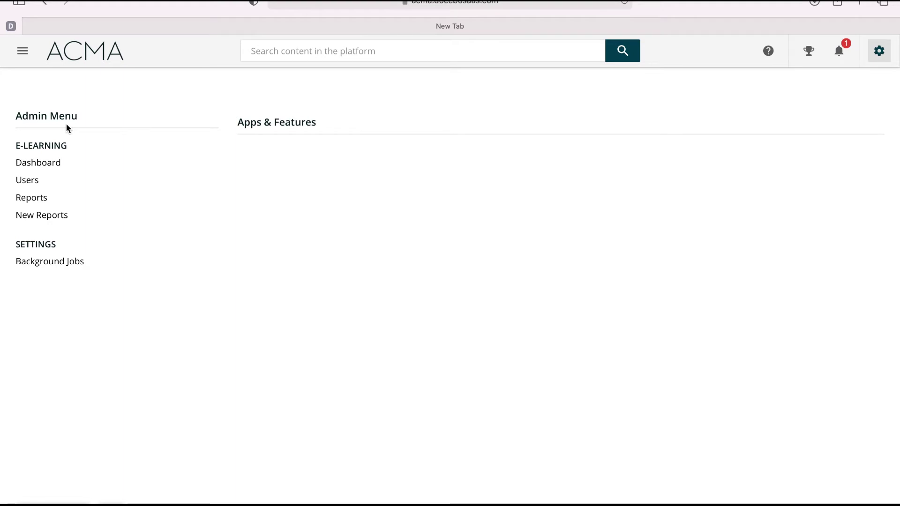
left_click(56, 164)
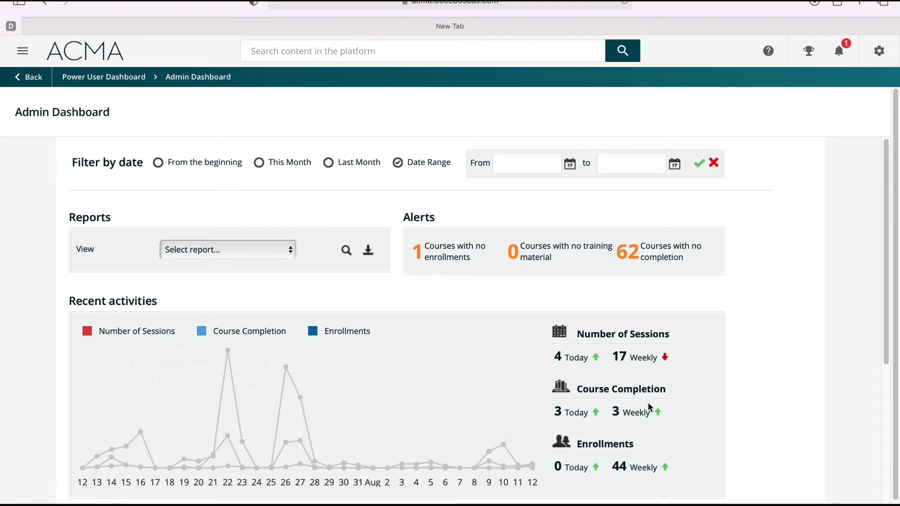
left_click_drag(879, 330, 880, 409)
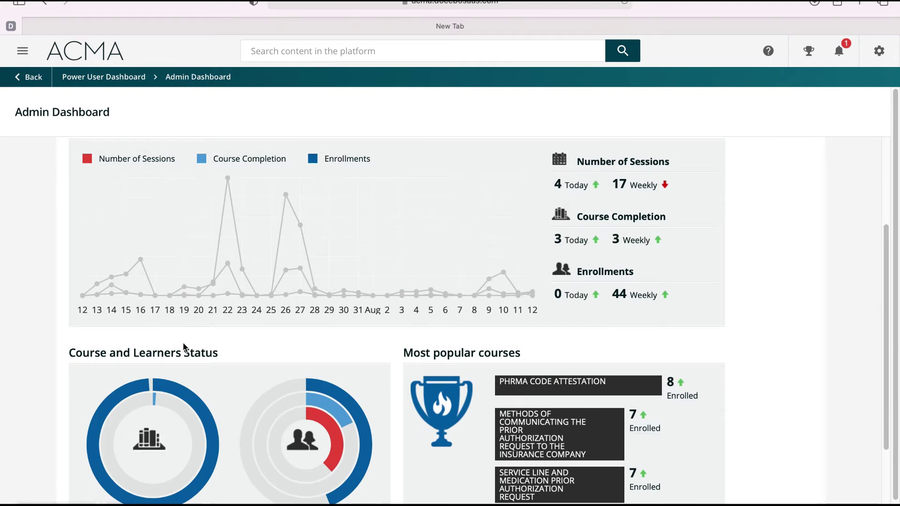
scroll(276, 347, "up", 3)
left_click_drag(893, 255, 884, 410)
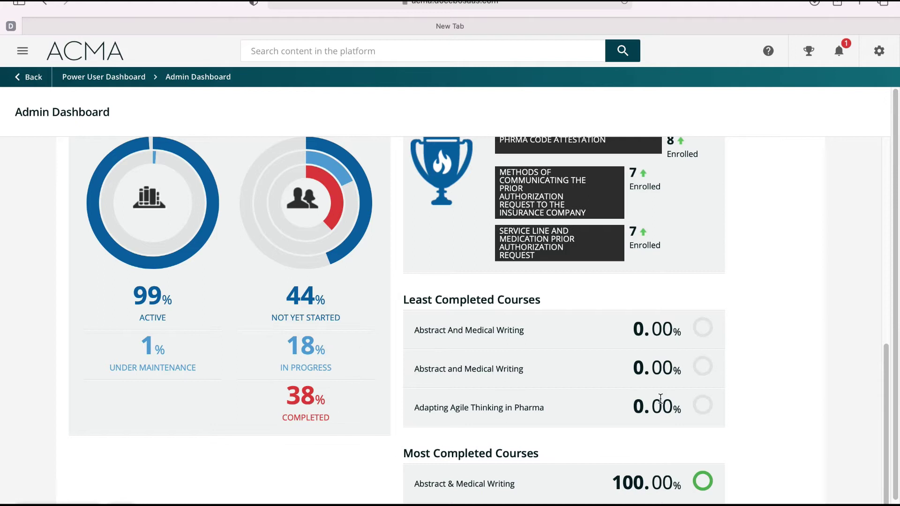
scroll(660, 398, "down", 2)
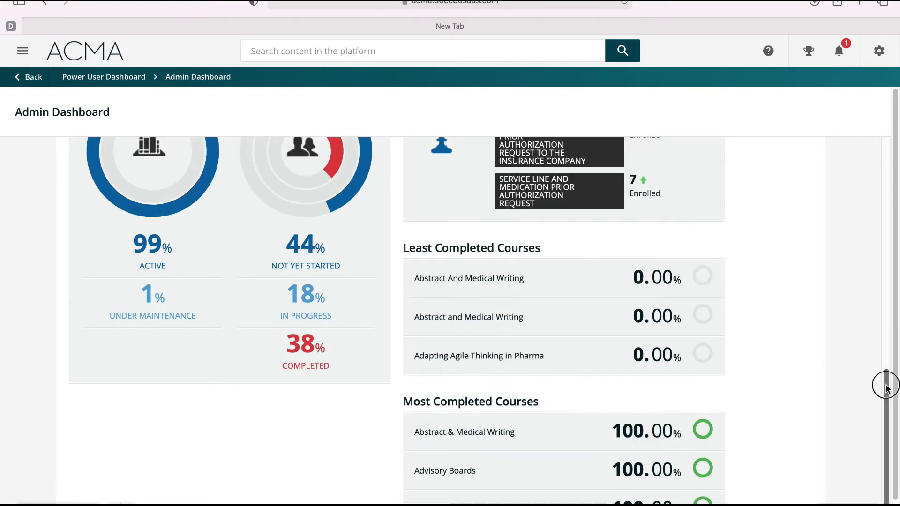
left_click_drag(884, 381, 885, 272)
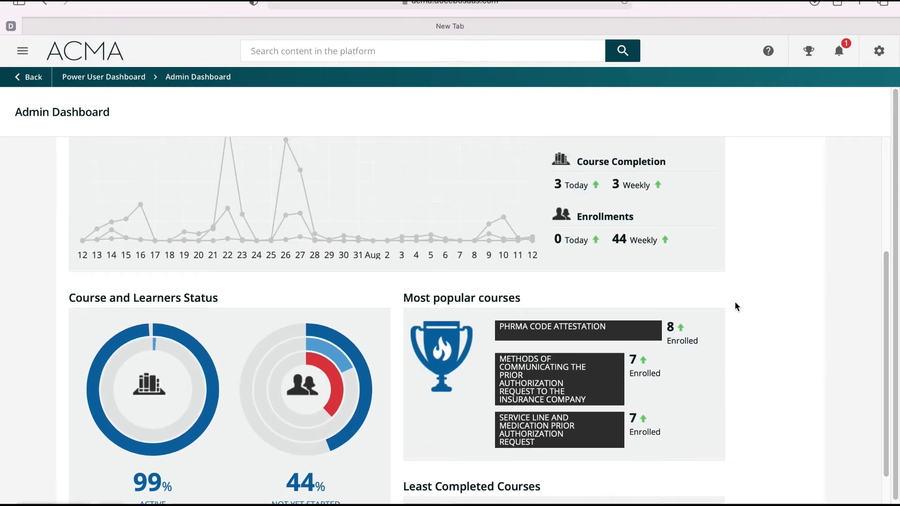
scroll(733, 302, "up", 1)
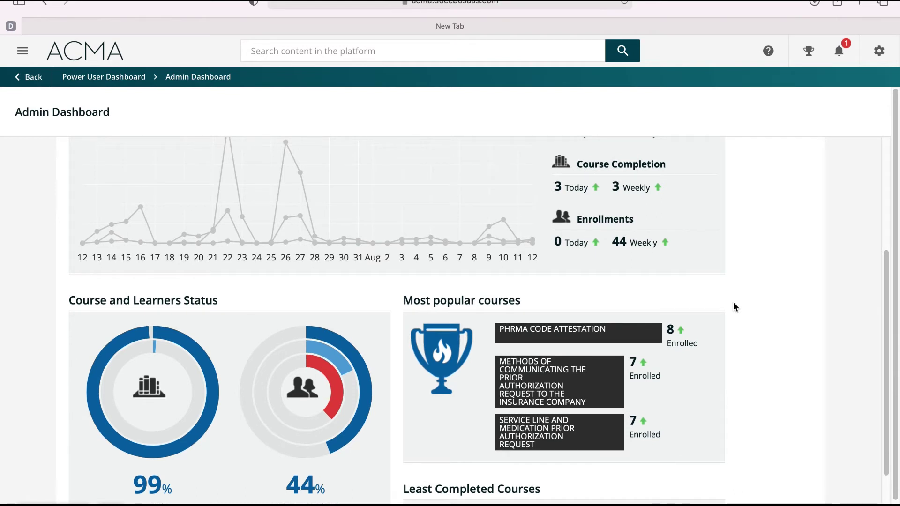
scroll(733, 303, "up", 1)
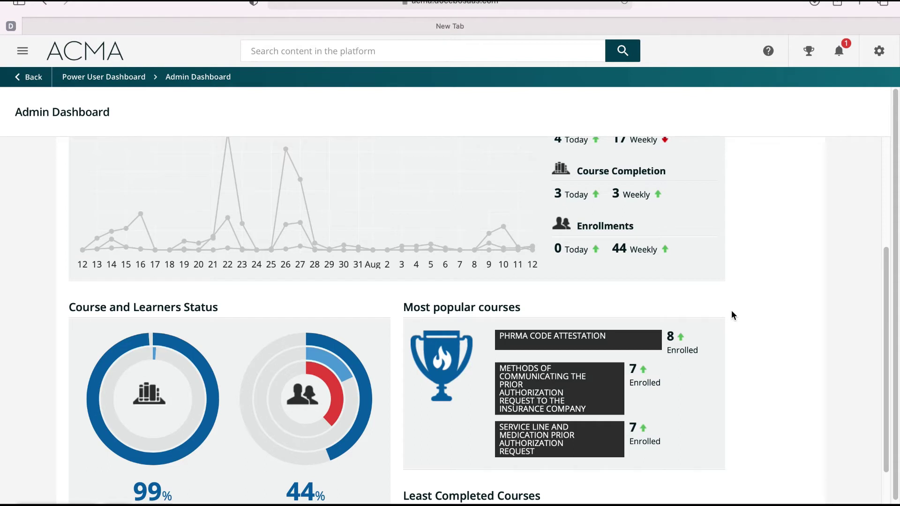
scroll(731, 316, "down", 1)
scroll(732, 311, "down", 3)
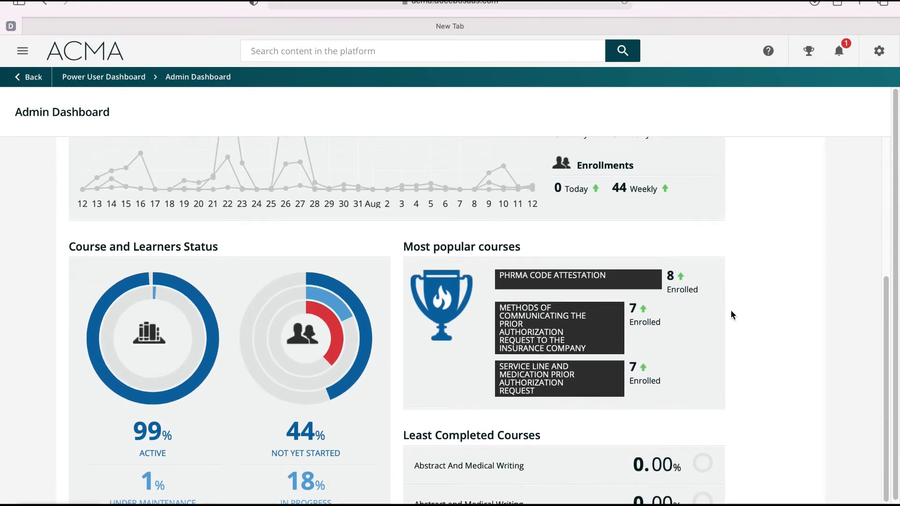
scroll(731, 310, "down", 1)
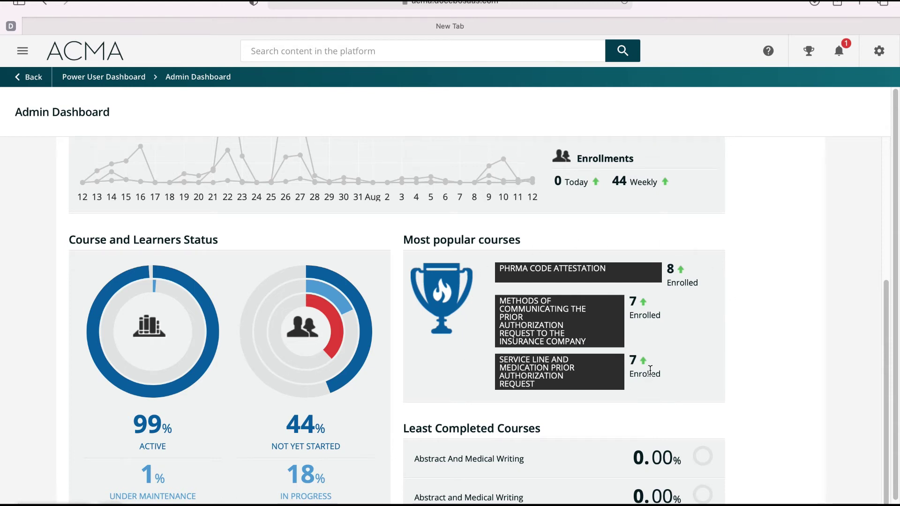
scroll(650, 371, "down", 1)
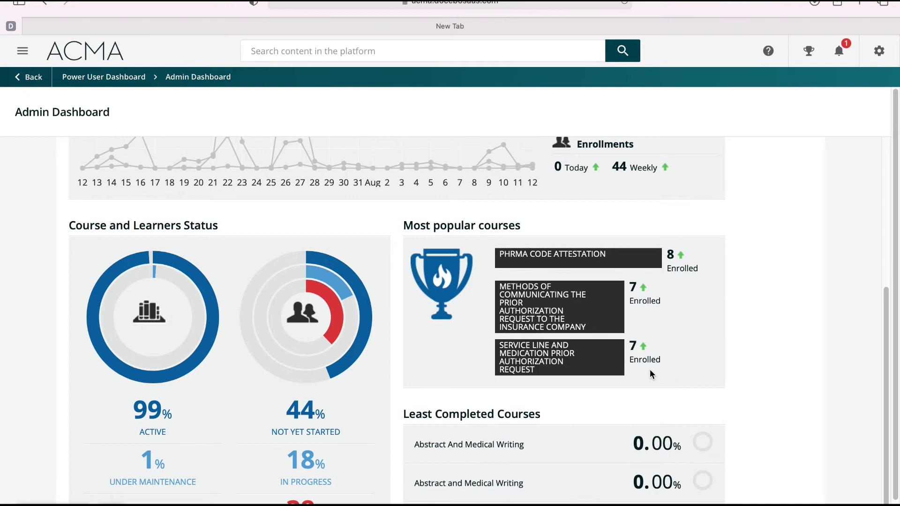
scroll(650, 373, "down", 3)
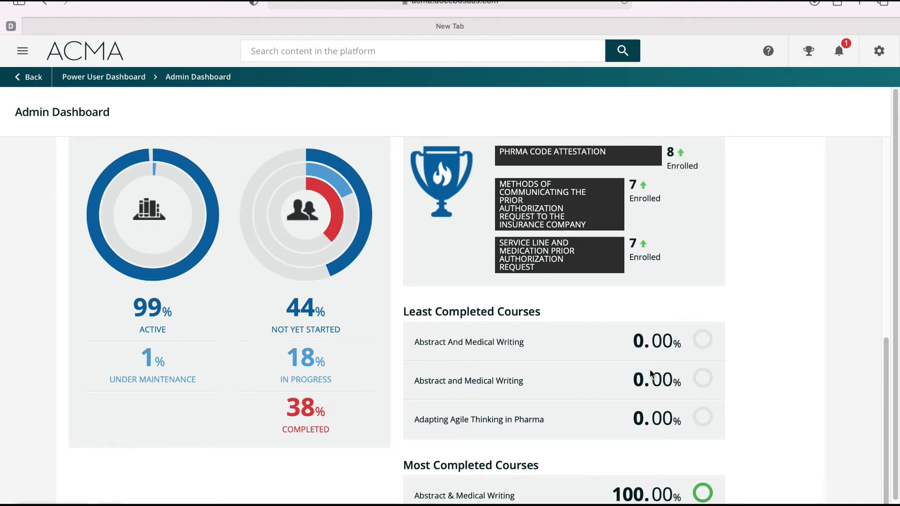
scroll(650, 374, "down", 3)
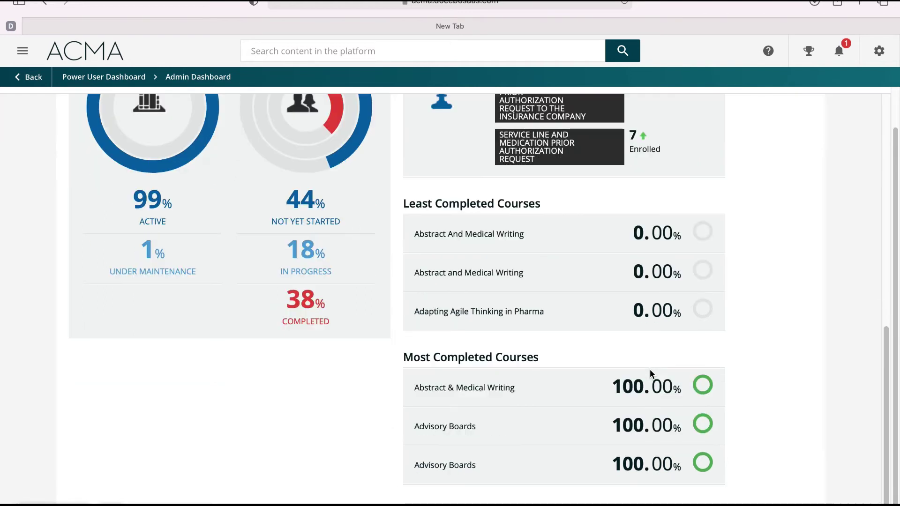
On the Reports page, search a user by name and select them for User Personal Summary
left_click(878, 51)
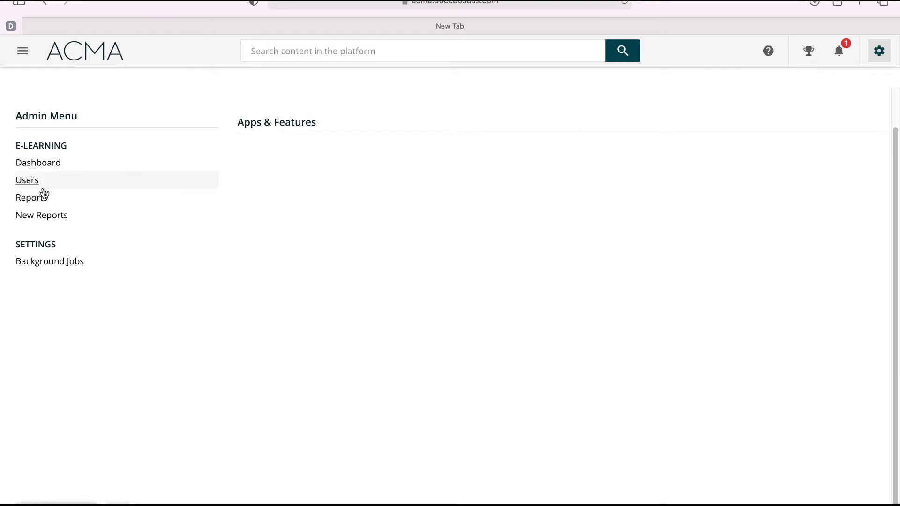
left_click(41, 195)
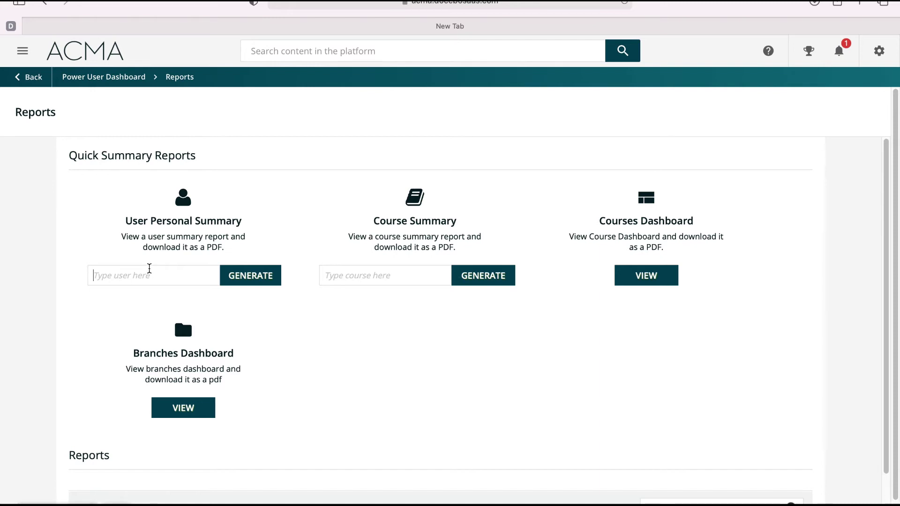
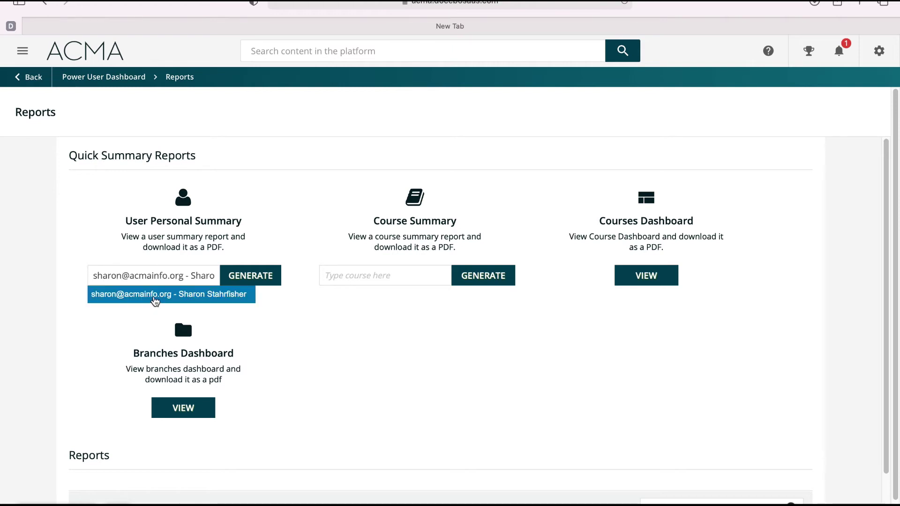
left_click(155, 296)
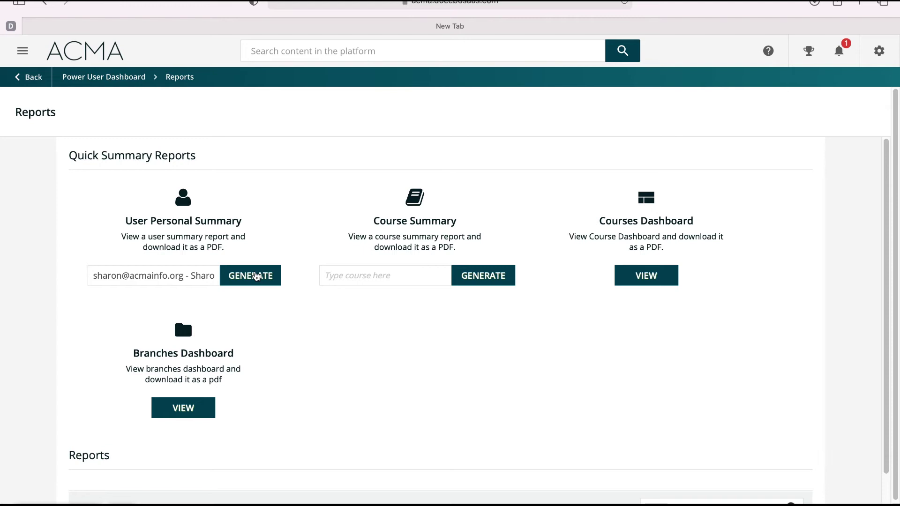
Generate the User Personal Summary and review its 28 active courses and 3h 7m total time
left_click(256, 277)
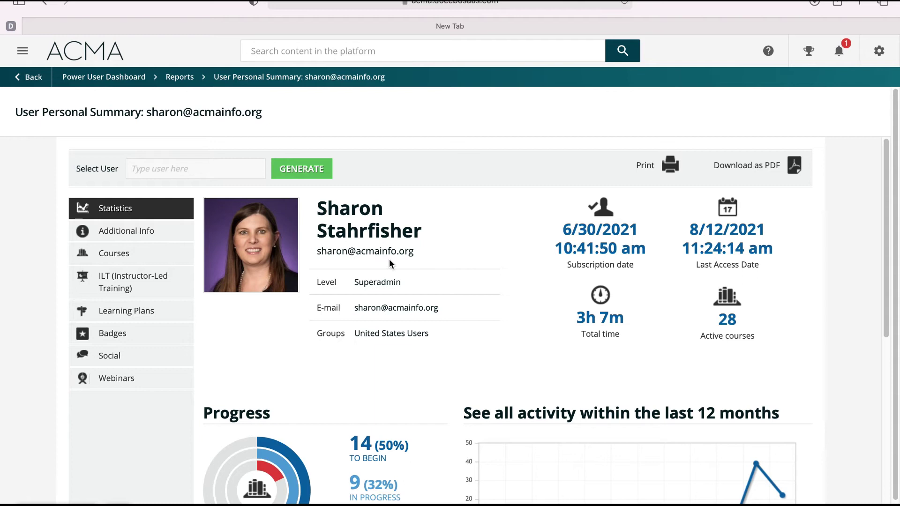
scroll(464, 321, "down", 8)
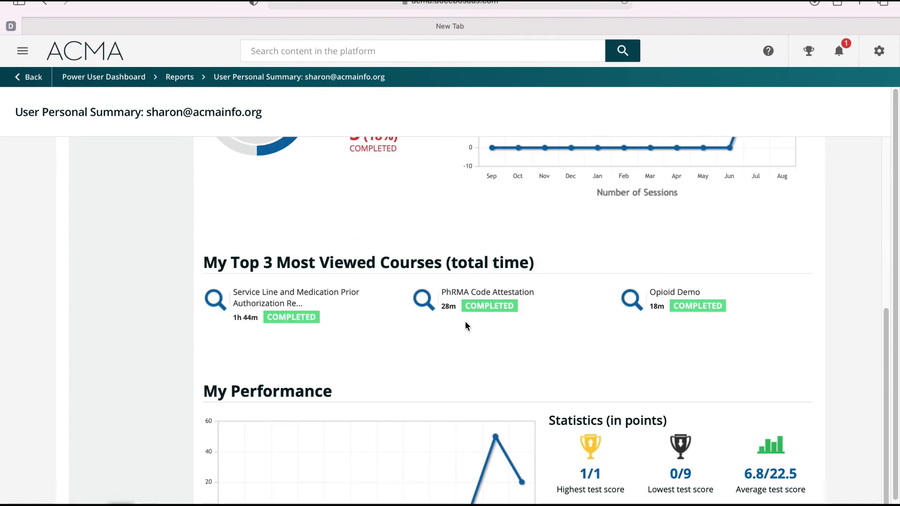
scroll(468, 325, "up", 9)
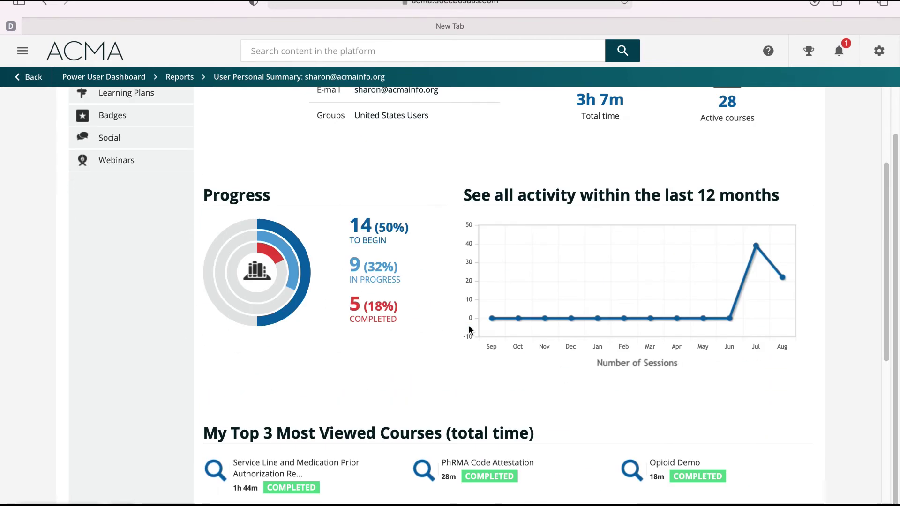
scroll(469, 329, "up", 5)
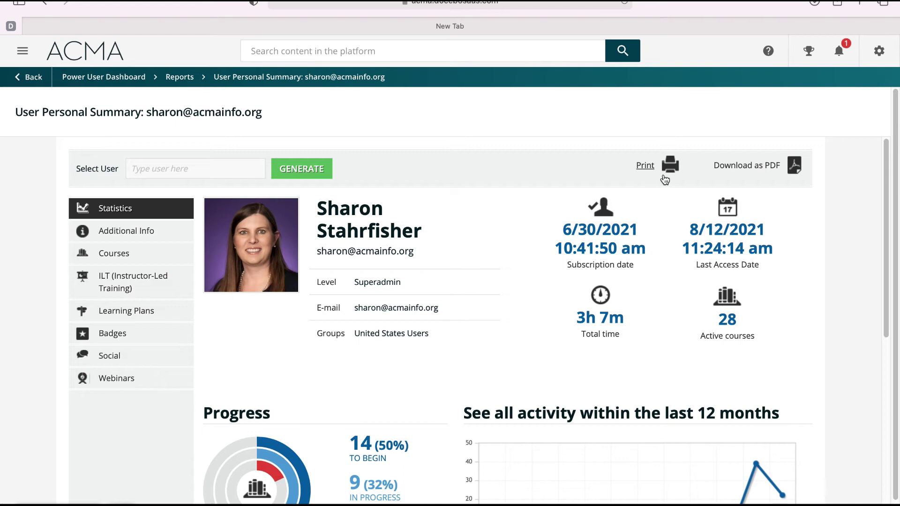
On the New Reports page, choose 'The Opioid Crisis' for the Course Summary report
left_click(879, 51)
left_click(62, 215)
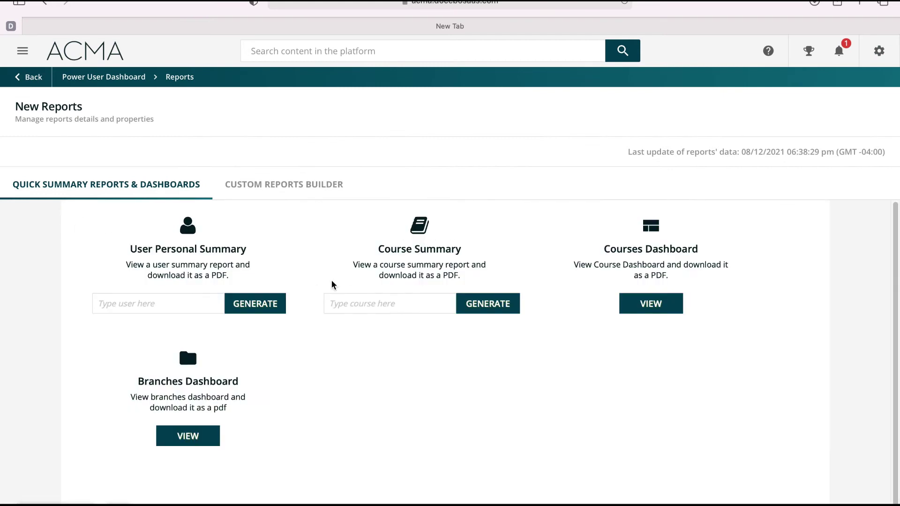
left_click(372, 306)
type("opioid")
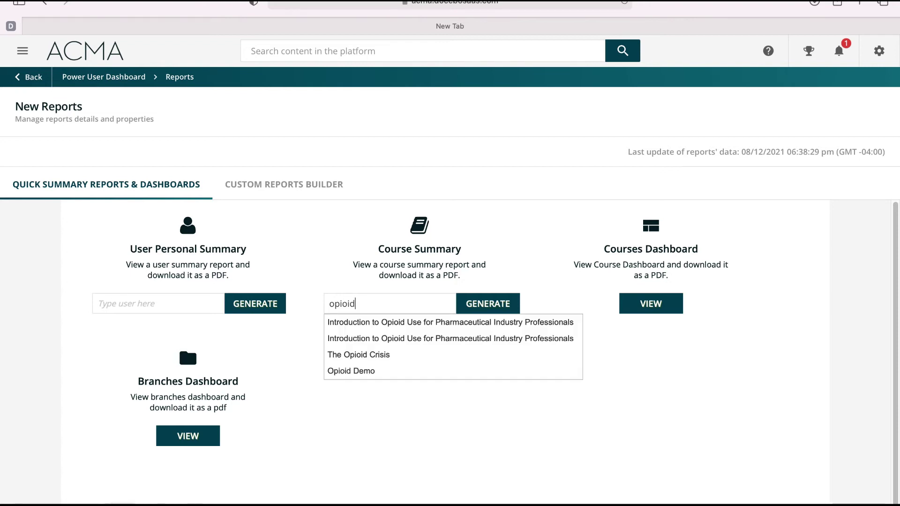
left_click(382, 359)
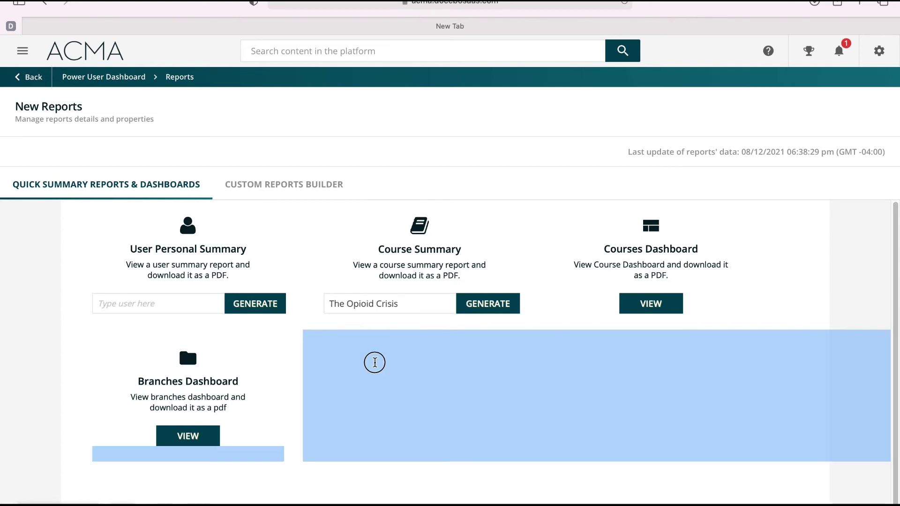
Generate The Opioid Crisis Course Summary, scroll down to its Users table, then close it
left_click(470, 305)
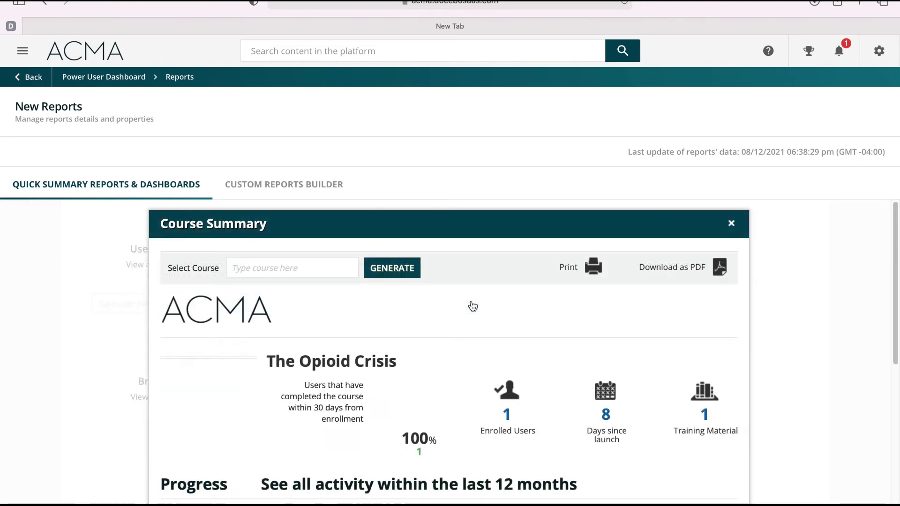
scroll(474, 307, "down", 2)
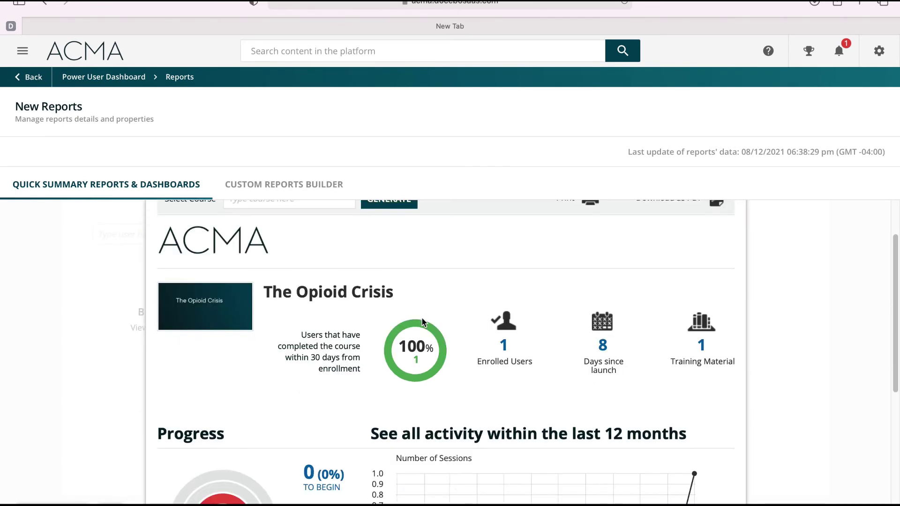
scroll(541, 376, "down", 2)
scroll(541, 376, "down", 4)
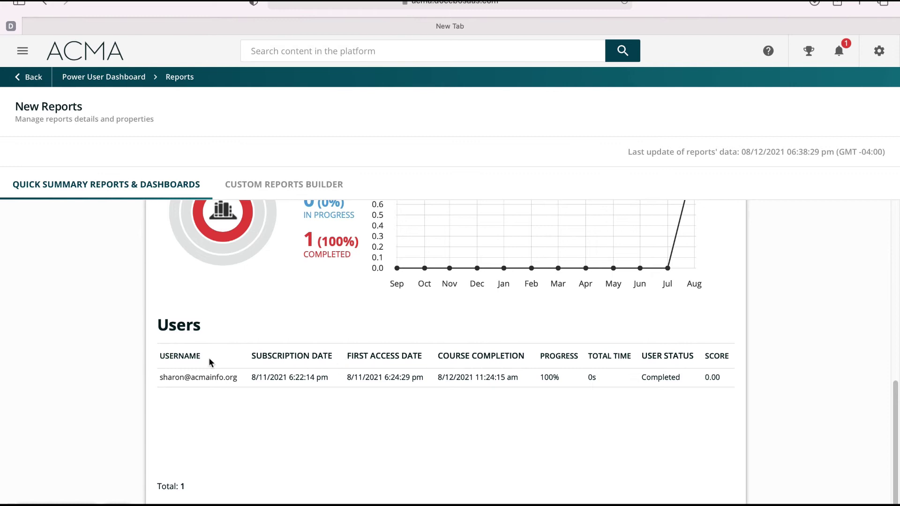
scroll(682, 342, "up", 10)
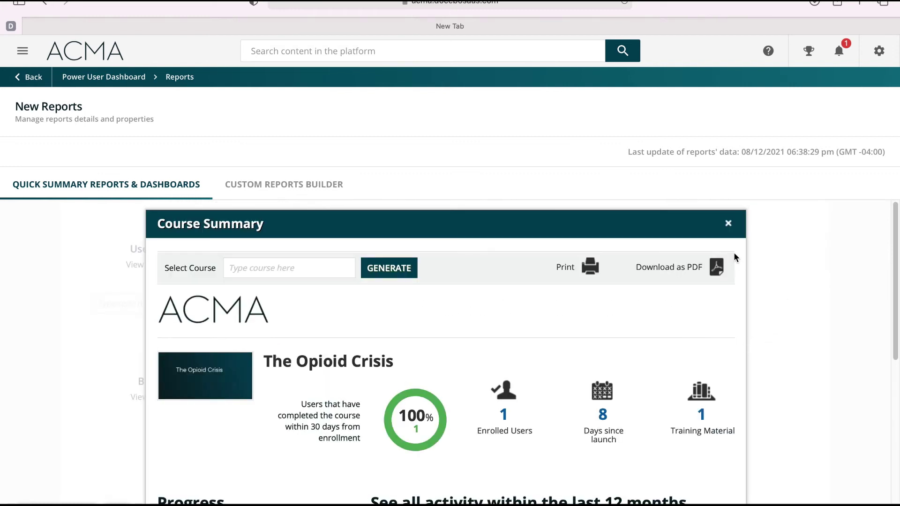
left_click(728, 224)
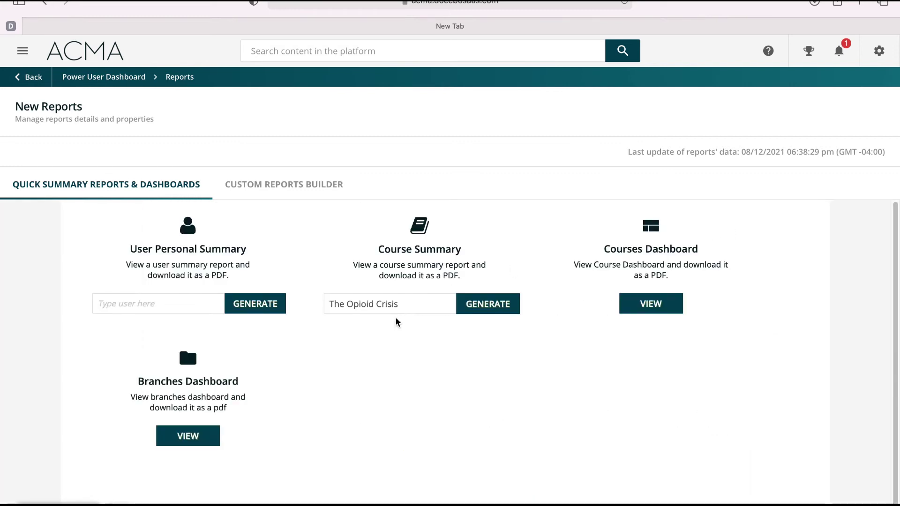
Clear the course name from the Course Summary field and view the Courses Dashboard
left_click_drag(397, 305, 333, 305)
key("BackSpace")
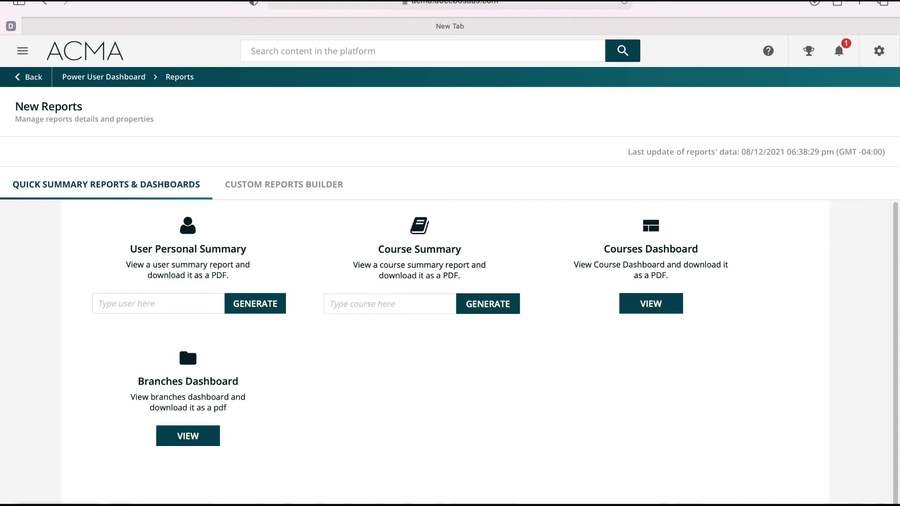
left_click(670, 310)
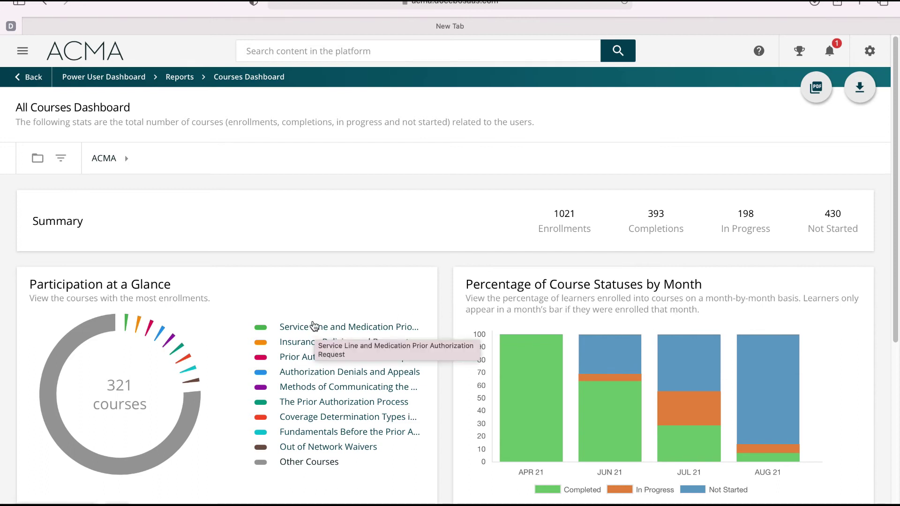
Browse the Courses Dashboard charts and table: 321 courses, 1021 enrollments, 393 completions
scroll(316, 328, "down", 1)
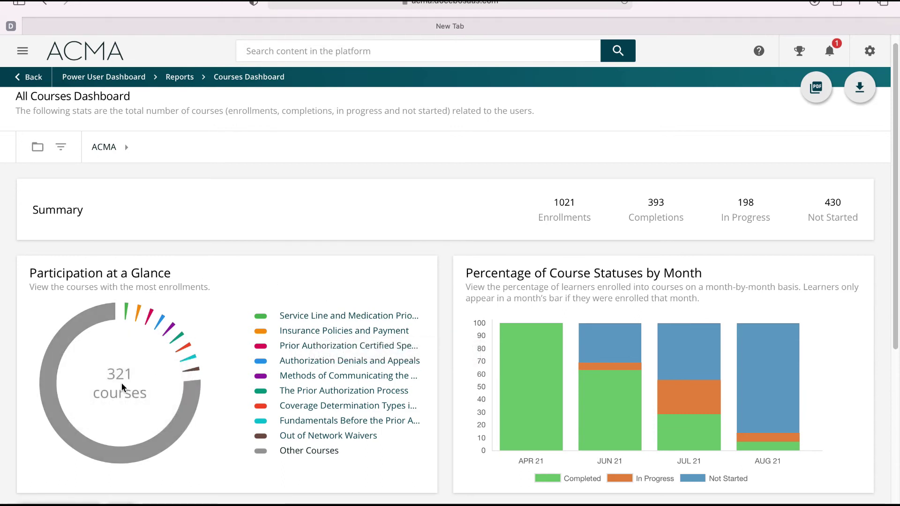
mouse_move(136, 327)
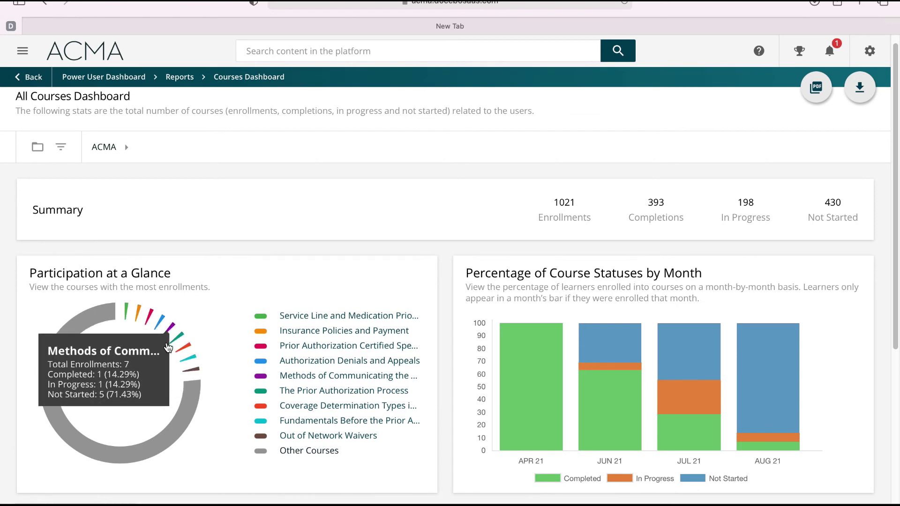
mouse_move(185, 359)
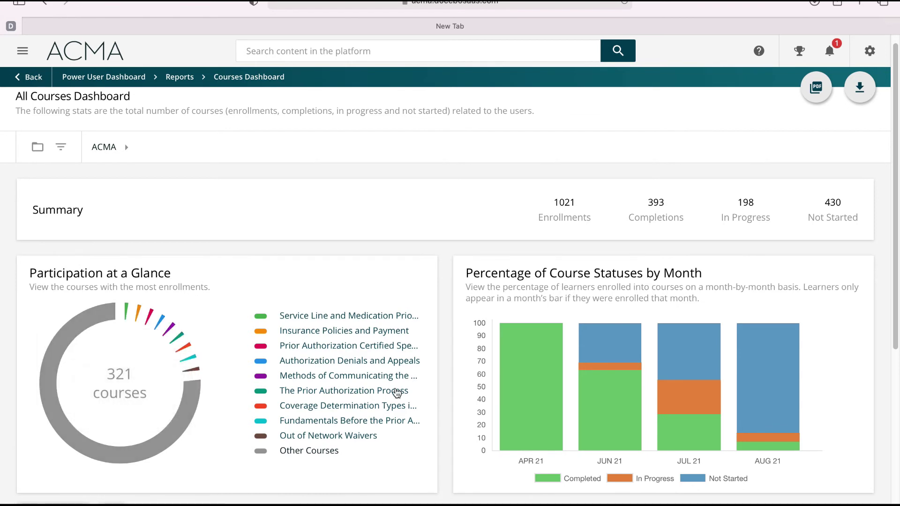
scroll(398, 393, "down", 1)
scroll(398, 393, "down", 1)
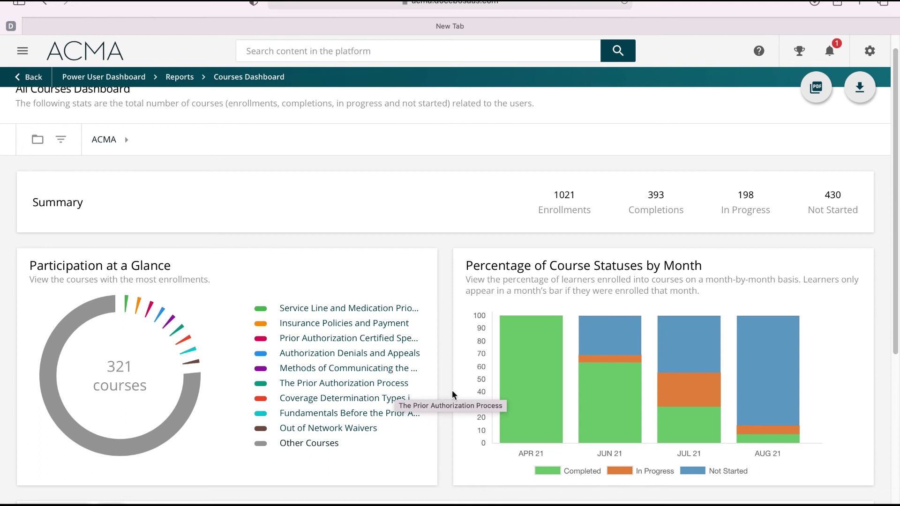
mouse_move(807, 371)
scroll(814, 368, "down", 5)
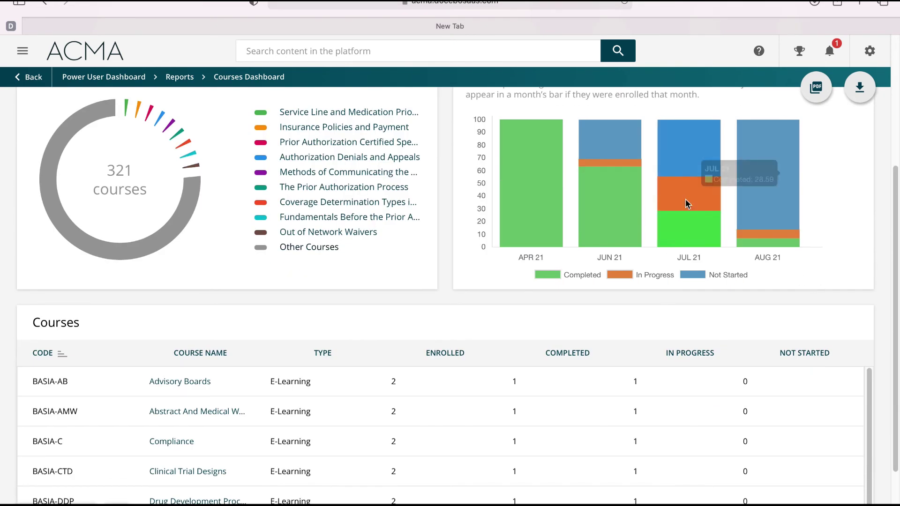
mouse_move(784, 209)
scroll(775, 223, "down", 1)
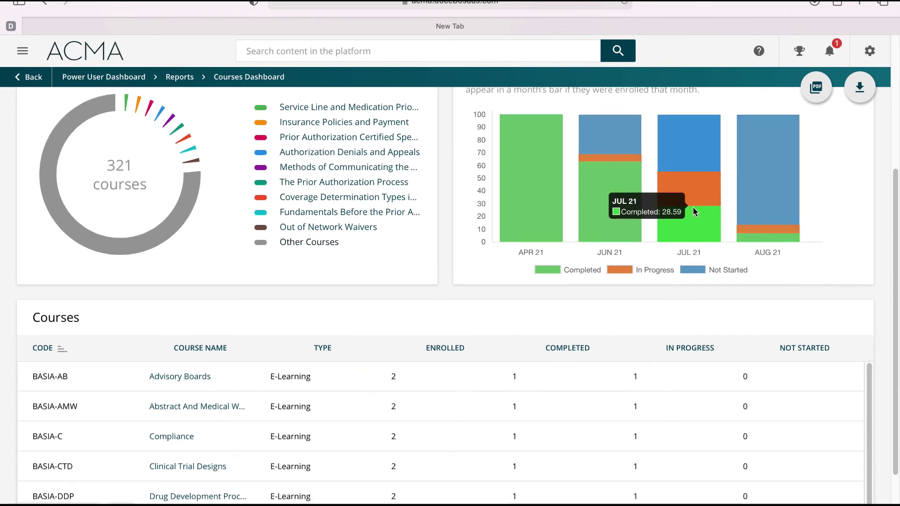
mouse_move(589, 235)
scroll(530, 320, "down", 3)
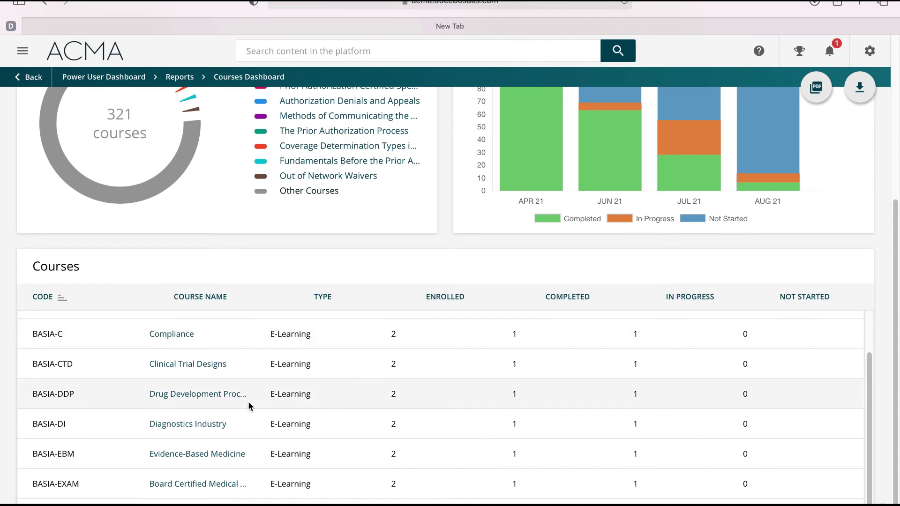
scroll(248, 406, "down", 3)
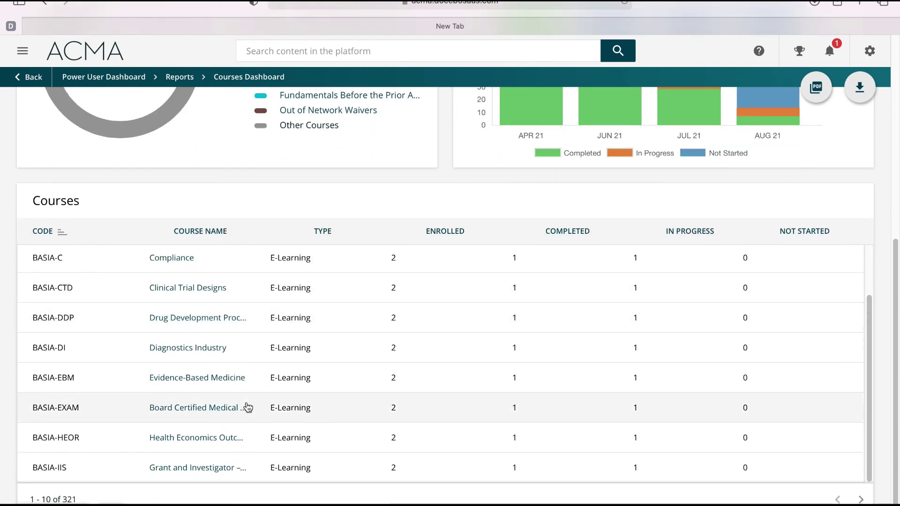
scroll(248, 407, "up", 10)
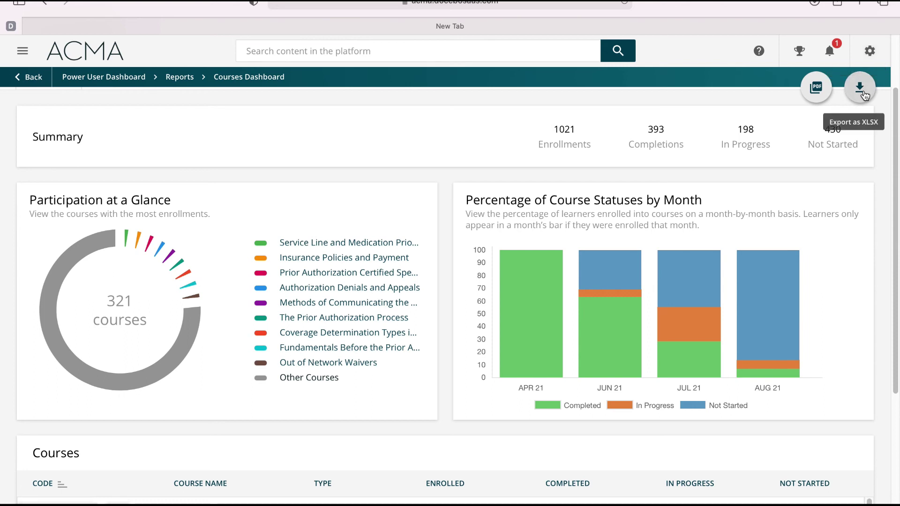
left_click(870, 51)
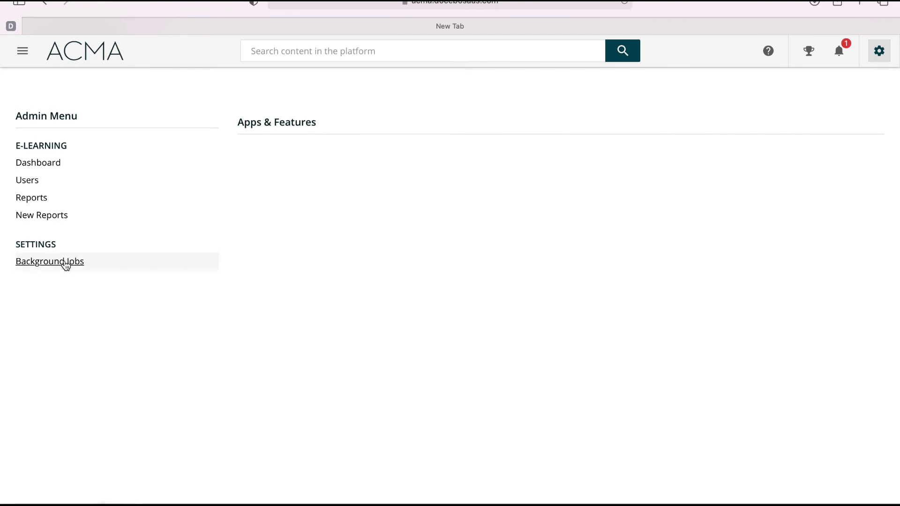
left_click(65, 262)
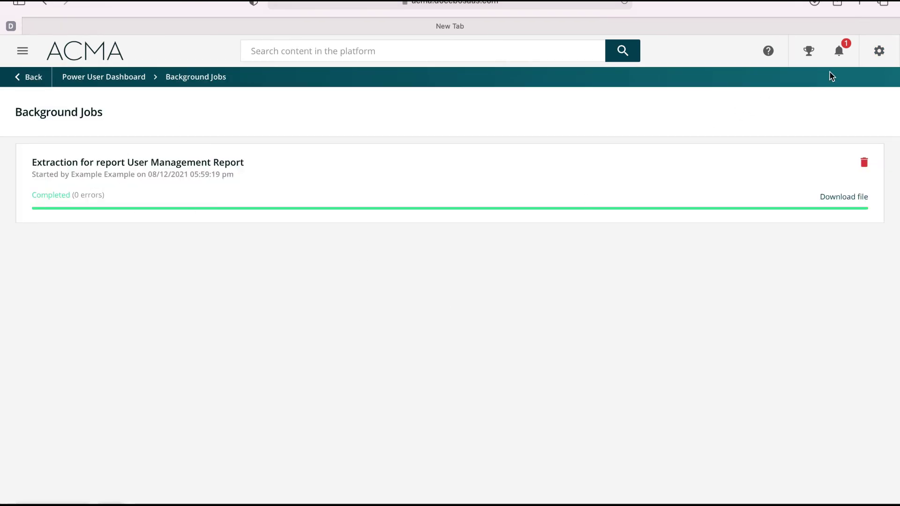
left_click(839, 53)
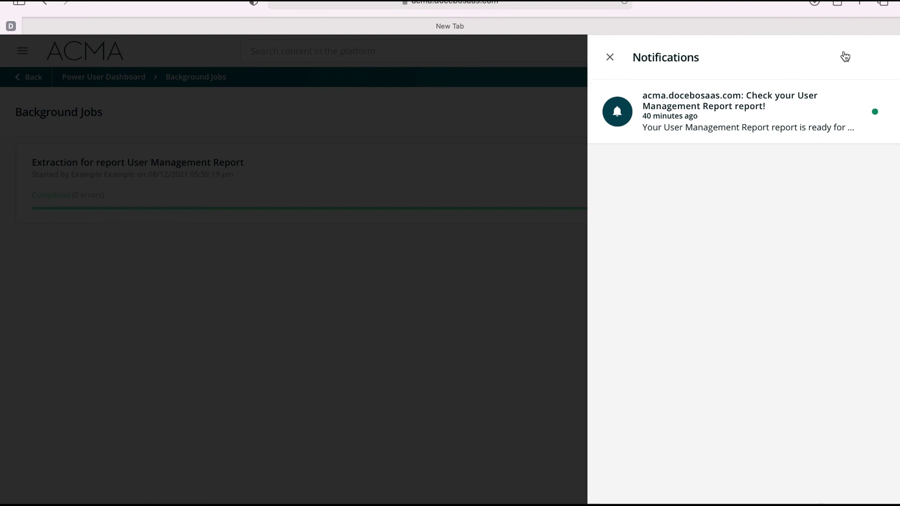
left_click(610, 57)
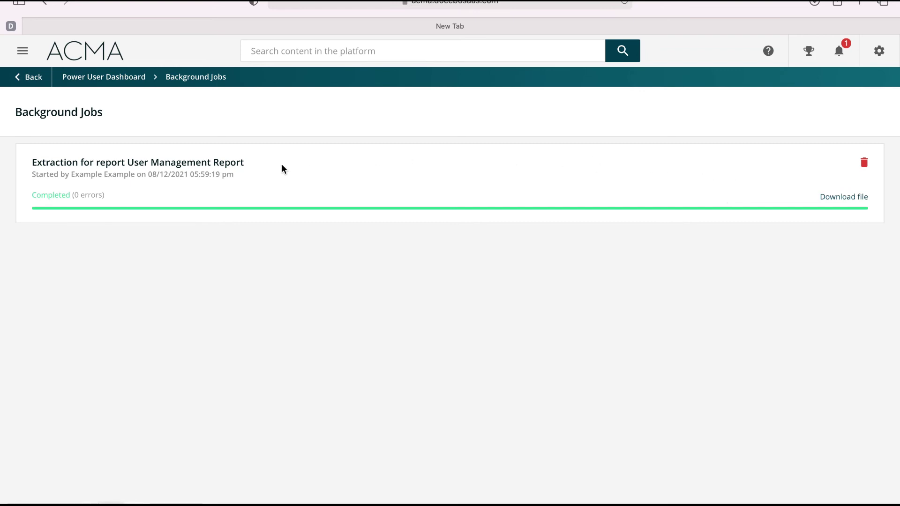
left_click(26, 79)
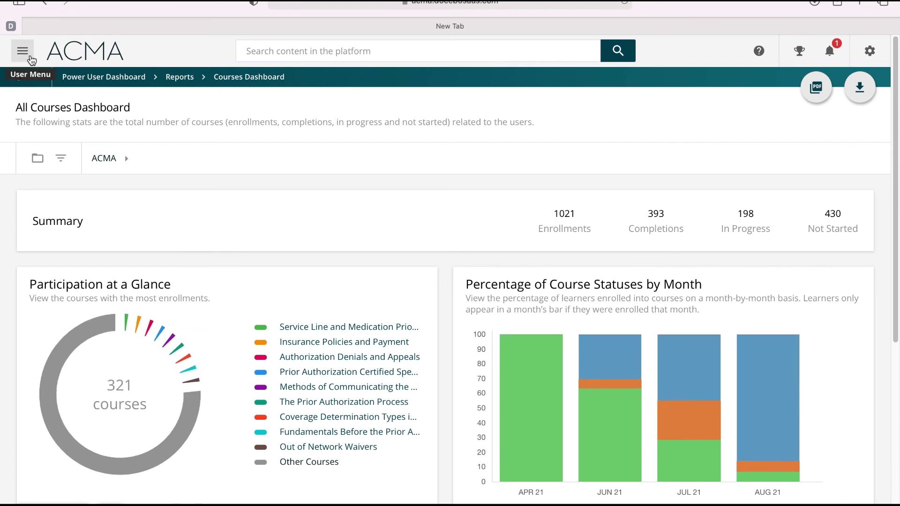
In User Management, filter All Users by first-name search to one user and show its actions
left_click(105, 79)
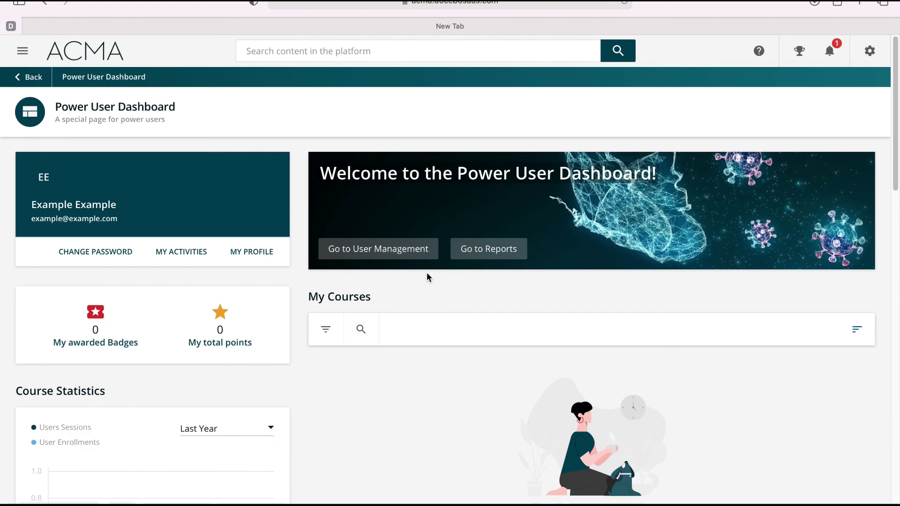
left_click(378, 251)
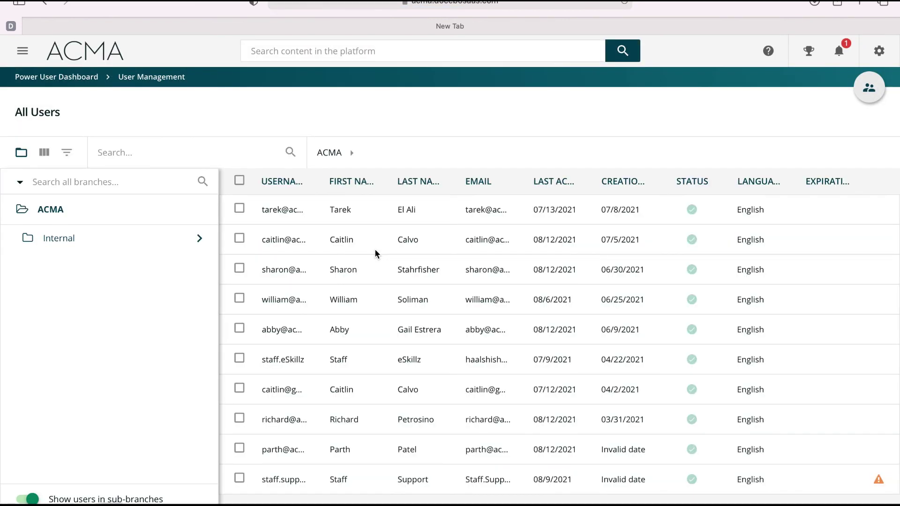
left_click(131, 153)
type("sharon")
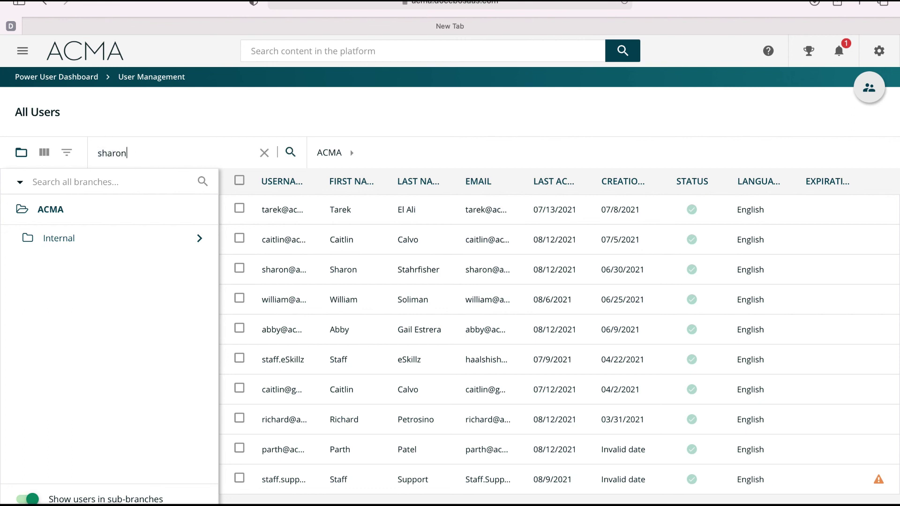
key("Return")
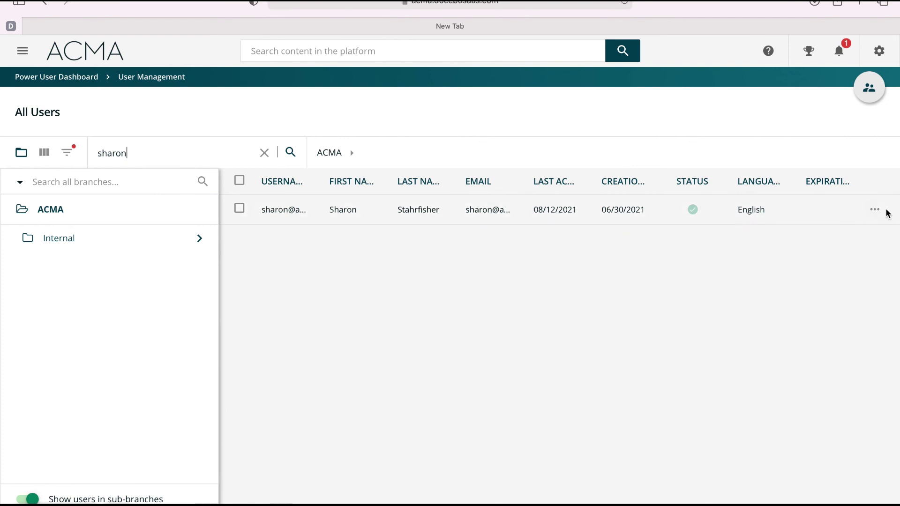
left_click(880, 214)
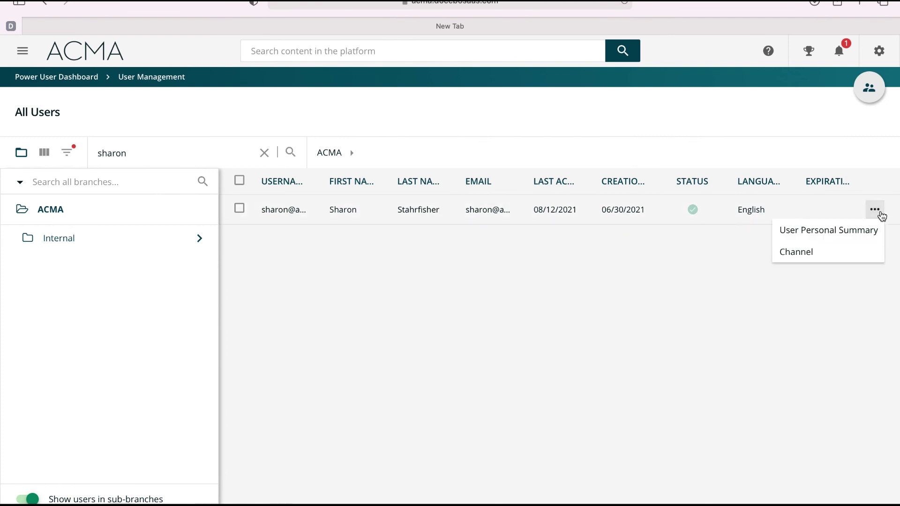
View that user's Personal Summary (28 active courses, 3h 7m), then bring up the navigation panel
left_click(864, 231)
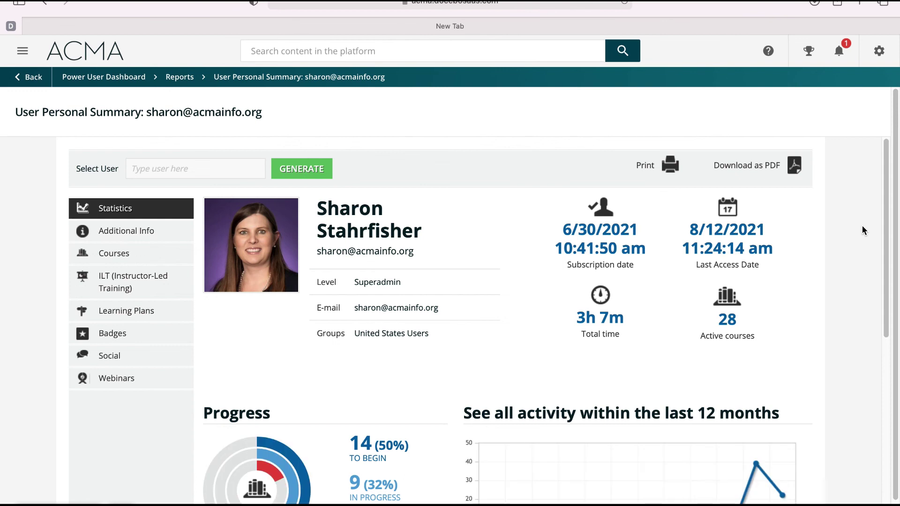
scroll(592, 277, "down", 4)
scroll(598, 286, "up", 4)
left_click(879, 51)
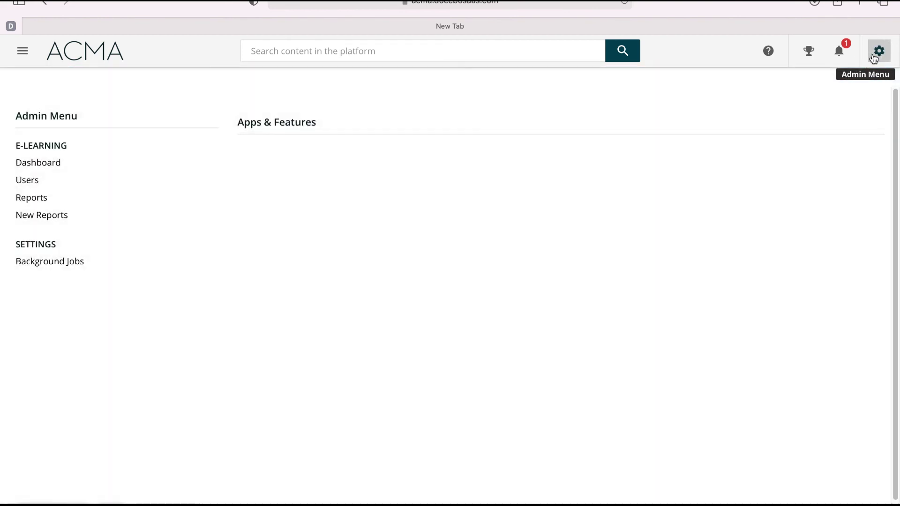
left_click(22, 50)
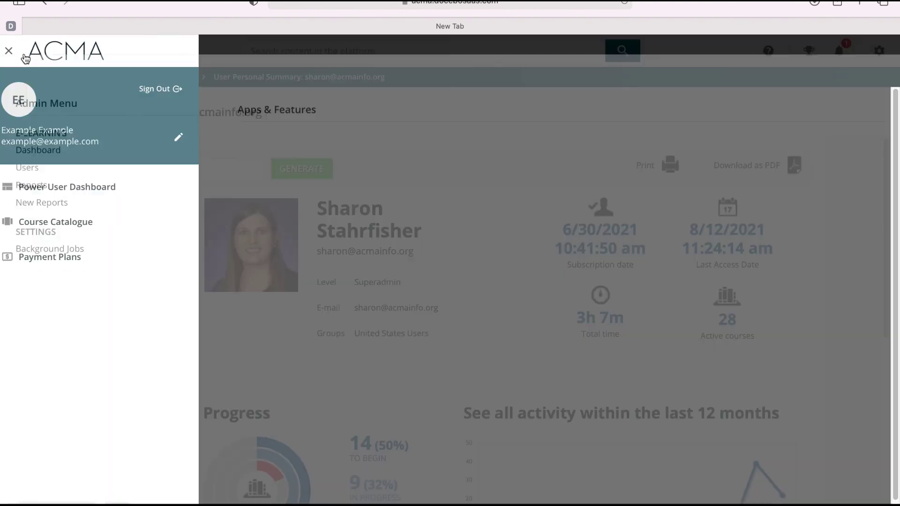
Return to the Power User Dashboard and dismiss the My Profile notice
left_click(106, 199)
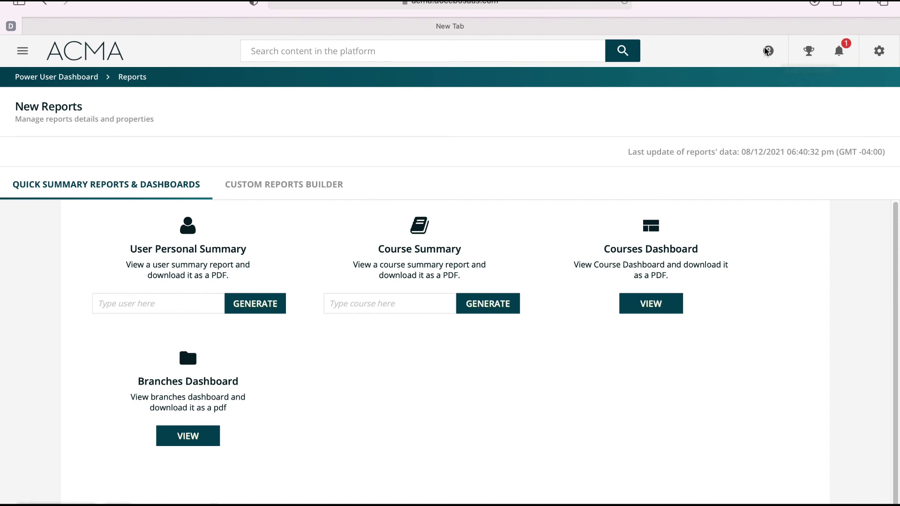
left_click(82, 80)
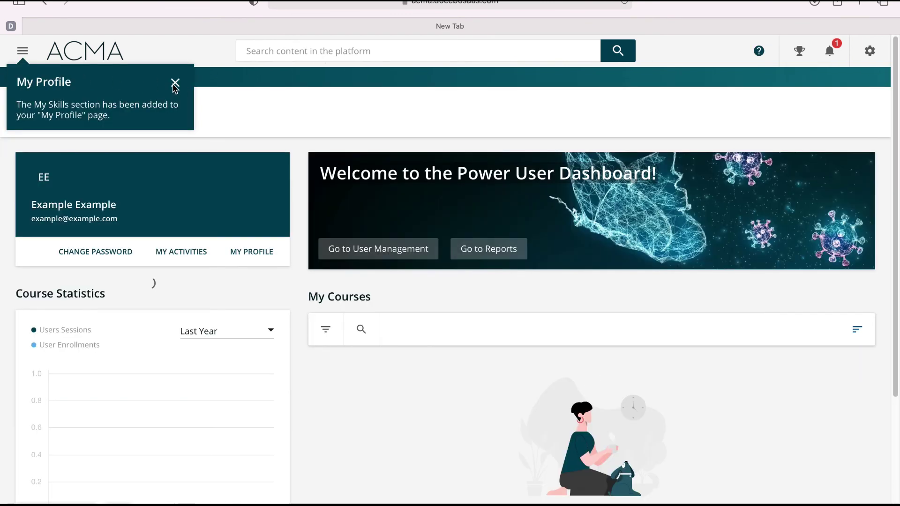
left_click(174, 85)
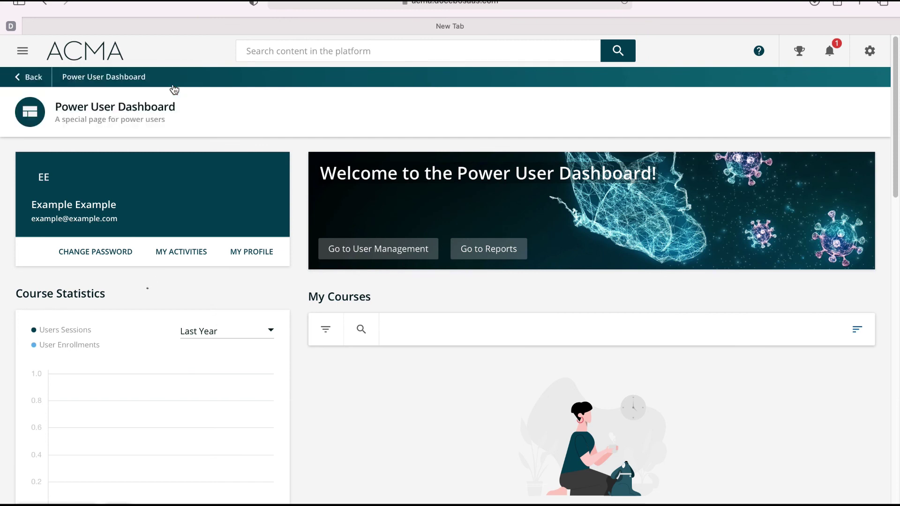